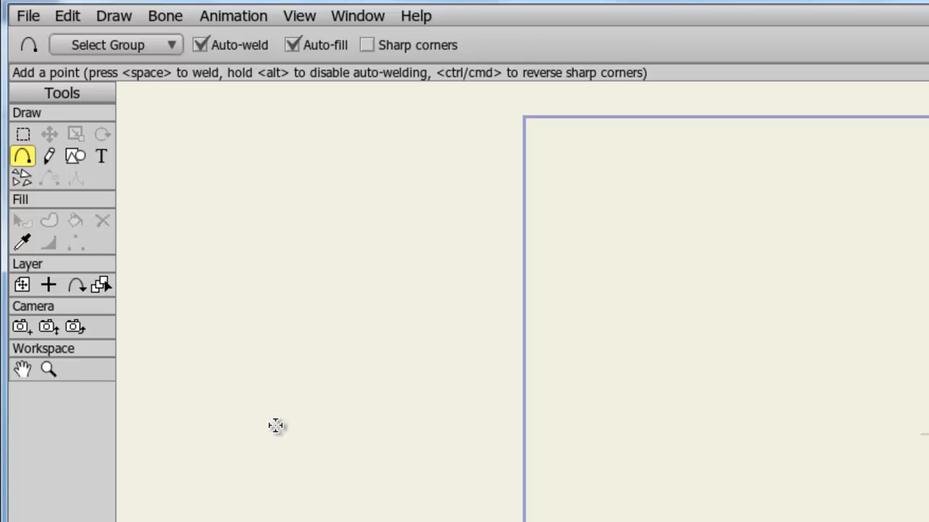
Start a new text insertion reading "Demo Text!" in the Arial Bold font
{"action": "left_click", "coordinate": [101, 156]}
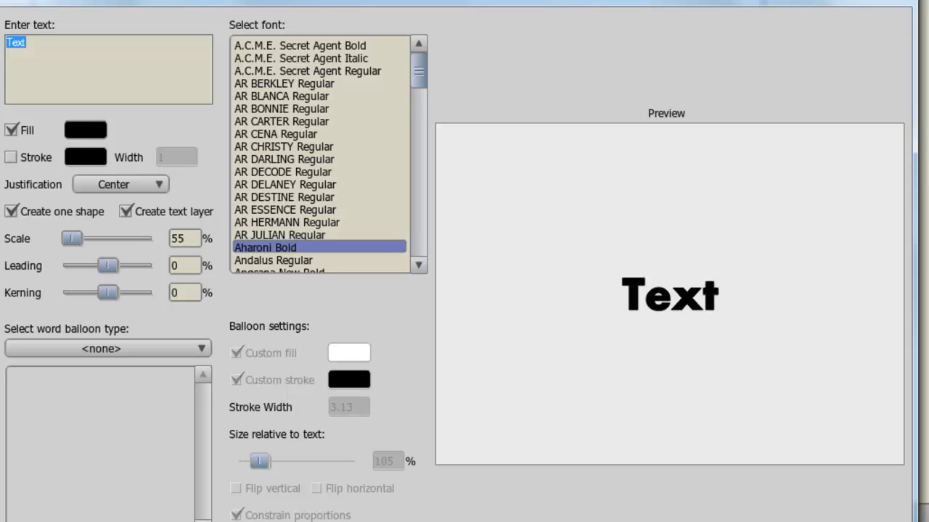
{"action": "type", "text": "Demo Te"}
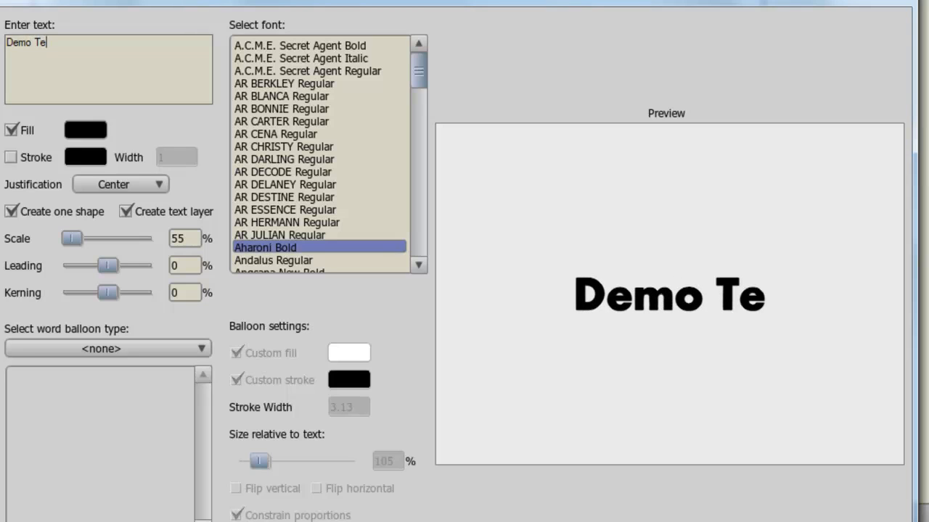
{"action": "type", "text": "xt!"}
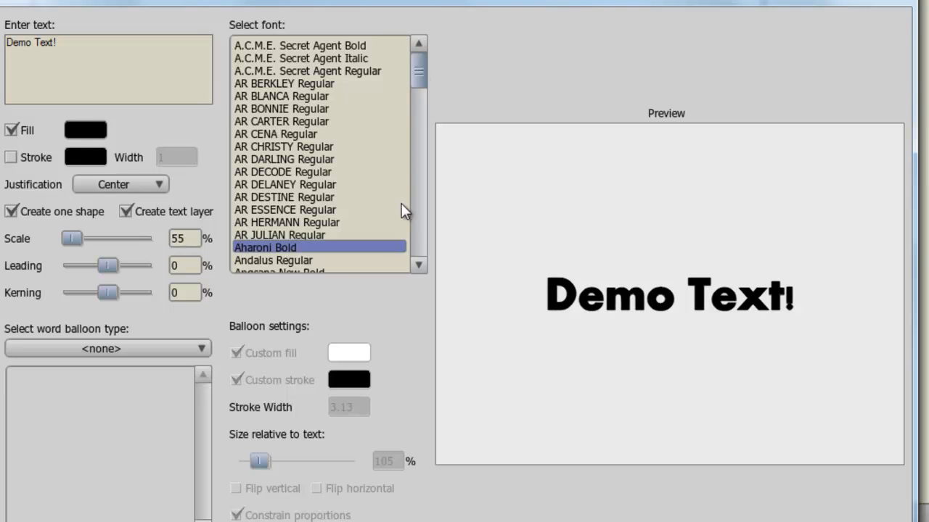
{"action": "left_click", "coordinate": [418, 267]}
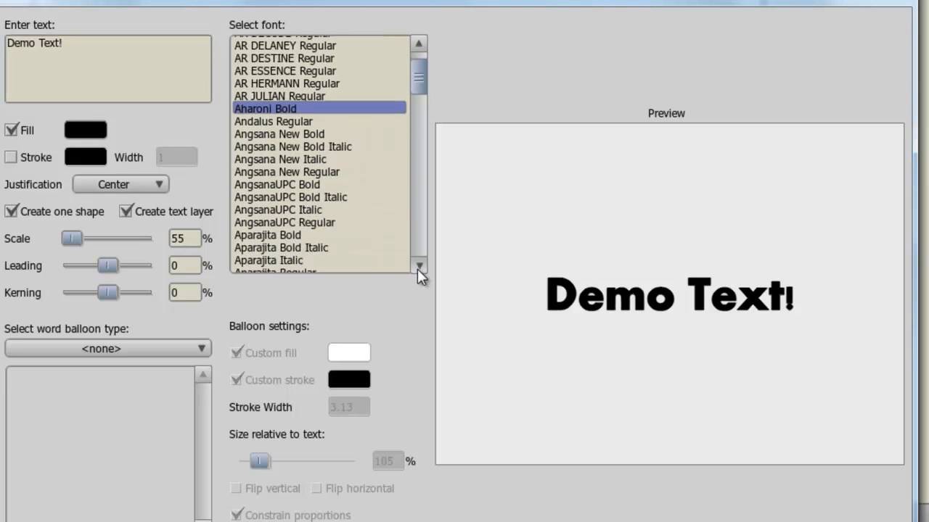
{"action": "left_click", "coordinate": [418, 267]}
{"action": "left_click", "coordinate": [261, 248]}
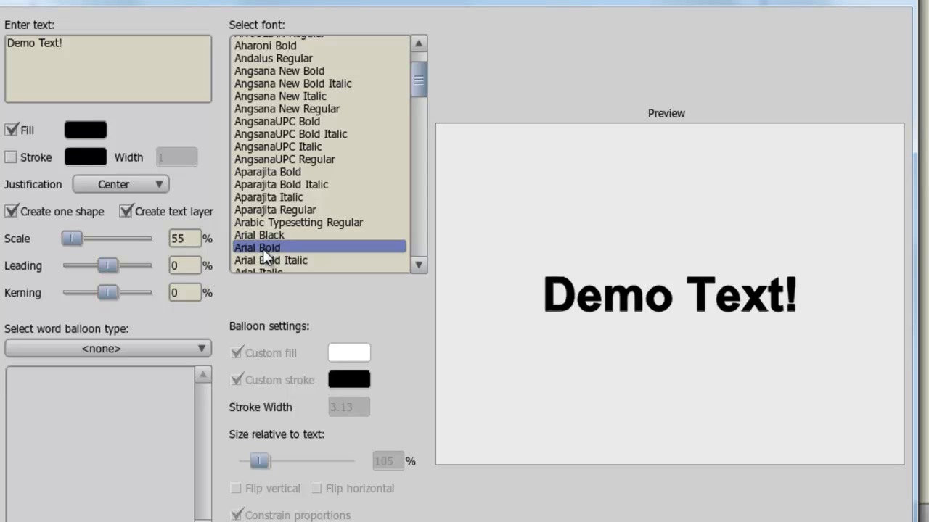
Set the text's fill colour to light blue, 5CA1F6
{"action": "left_click", "coordinate": [78, 131]}
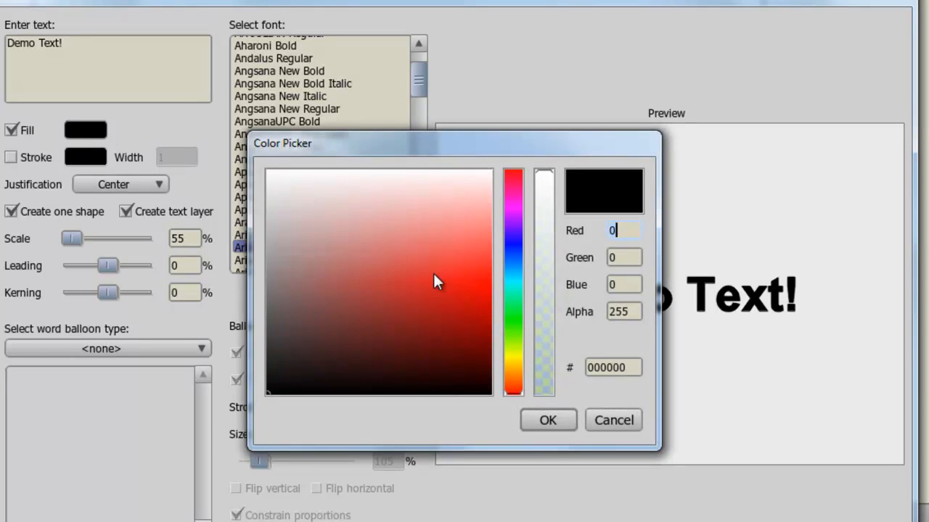
{"action": "left_click", "coordinate": [517, 263]}
{"action": "left_click", "coordinate": [471, 247]}
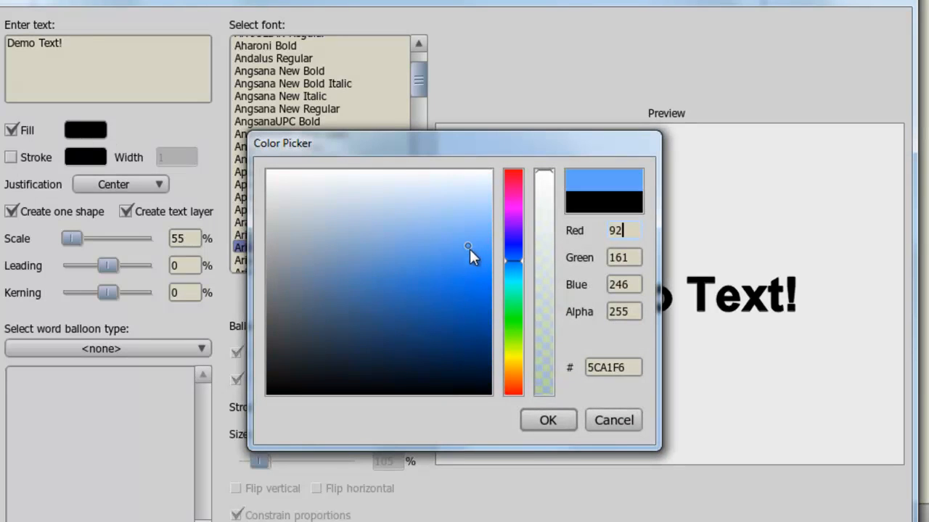
{"action": "left_click", "coordinate": [546, 419]}
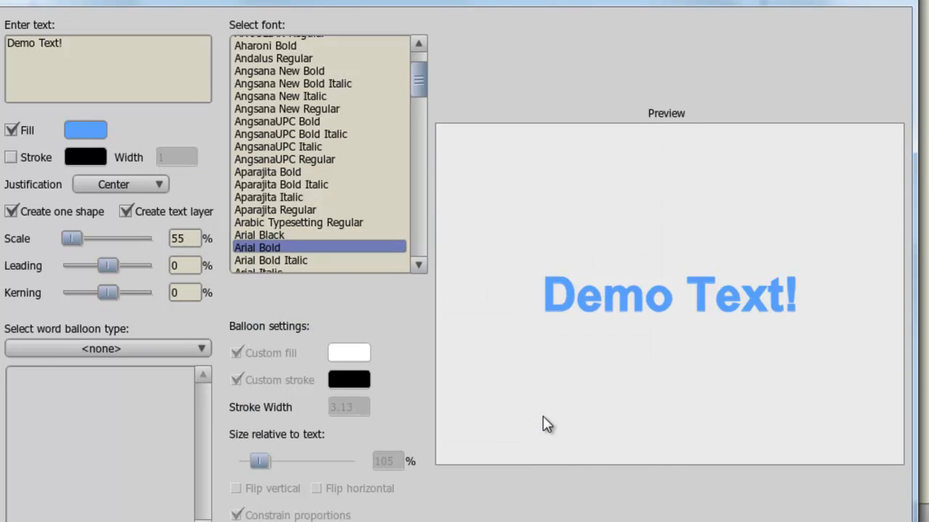
Enable a stroke on the text and set its colour to dark blue, 193091
{"action": "left_click", "coordinate": [11, 157]}
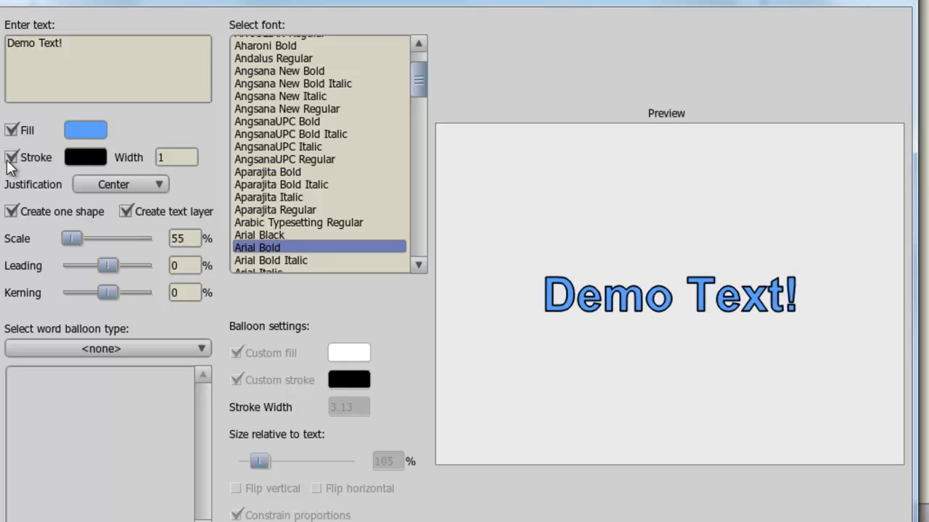
{"action": "left_click", "coordinate": [95, 158]}
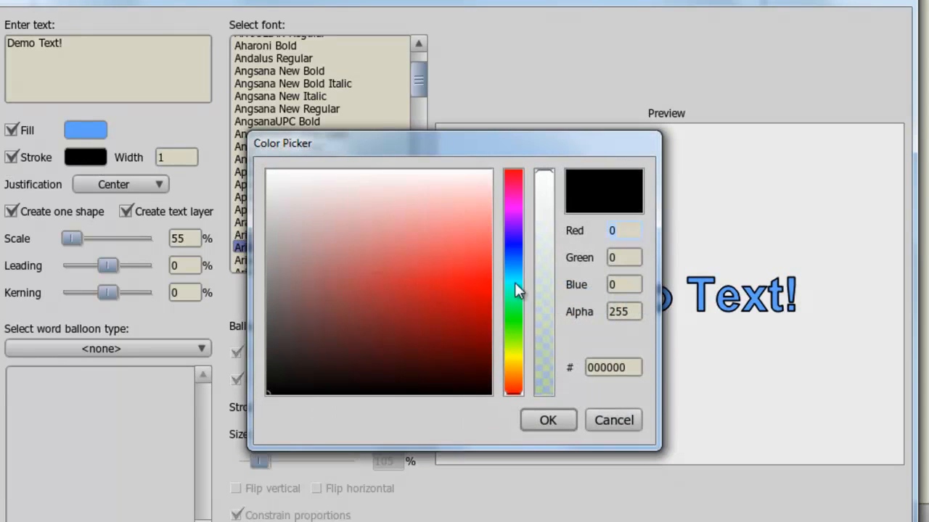
{"action": "left_click", "coordinate": [513, 251]}
{"action": "left_click", "coordinate": [442, 305]}
{"action": "left_click", "coordinate": [426, 319]}
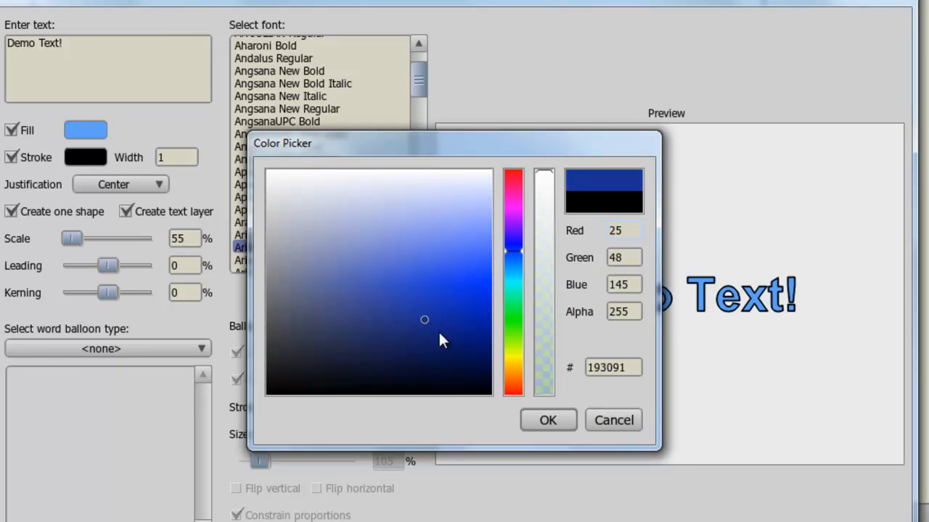
{"action": "left_click", "coordinate": [550, 422]}
{"action": "left_click", "coordinate": [193, 156]}
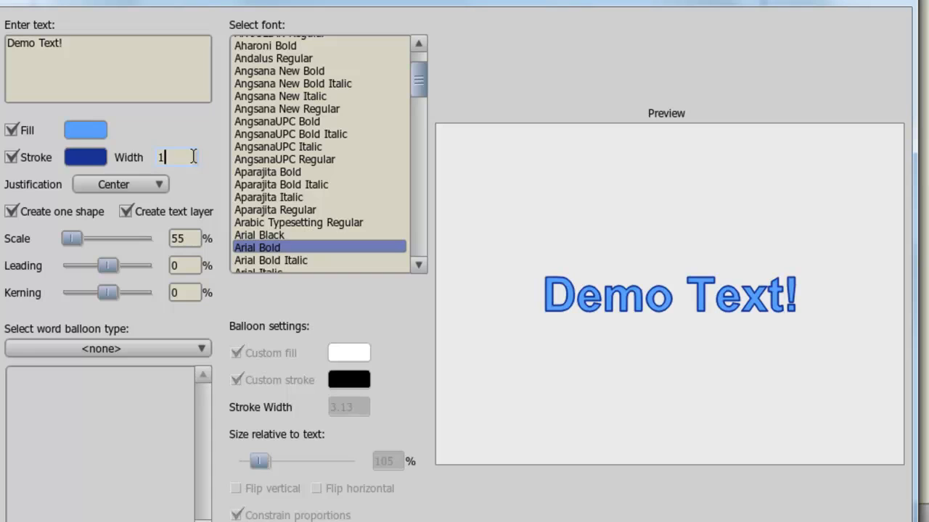
{"action": "left_click", "coordinate": [163, 185]}
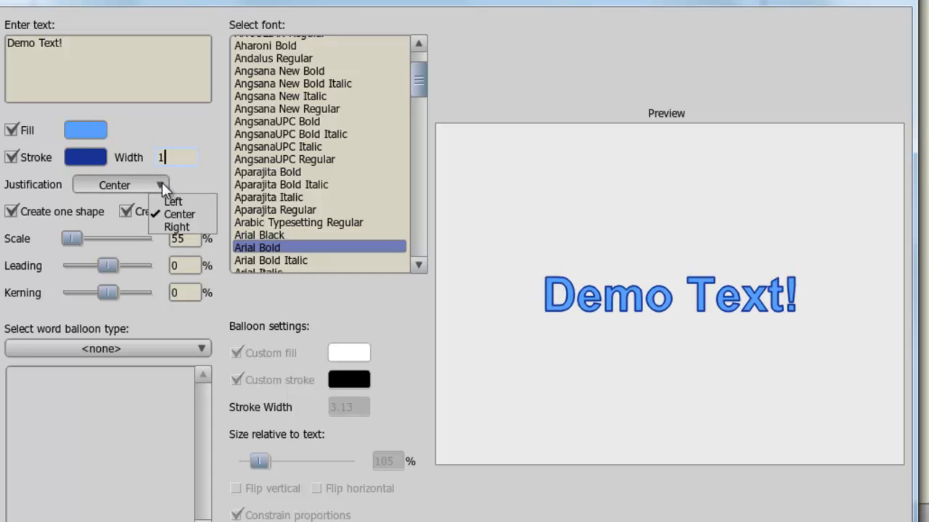
{"action": "left_click", "coordinate": [186, 182]}
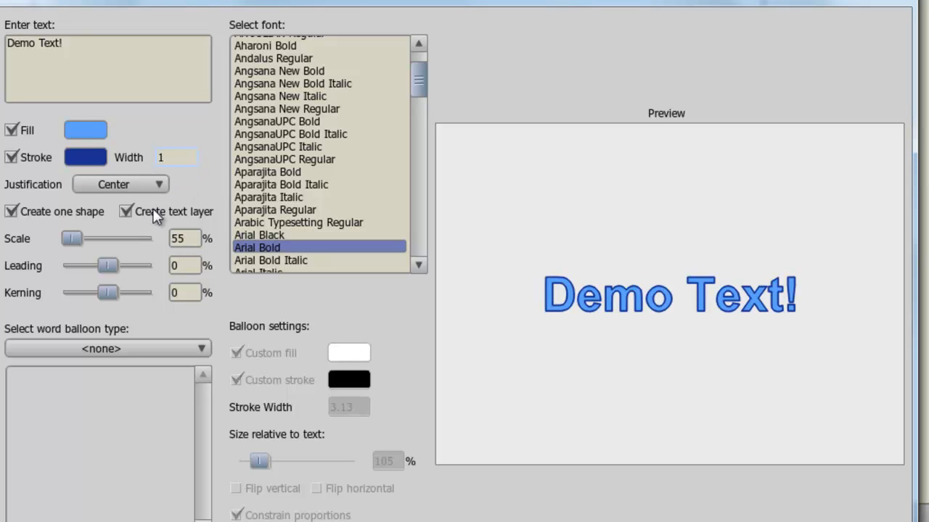
{"action": "left_click", "coordinate": [126, 213]}
{"action": "left_click", "coordinate": [126, 213]}
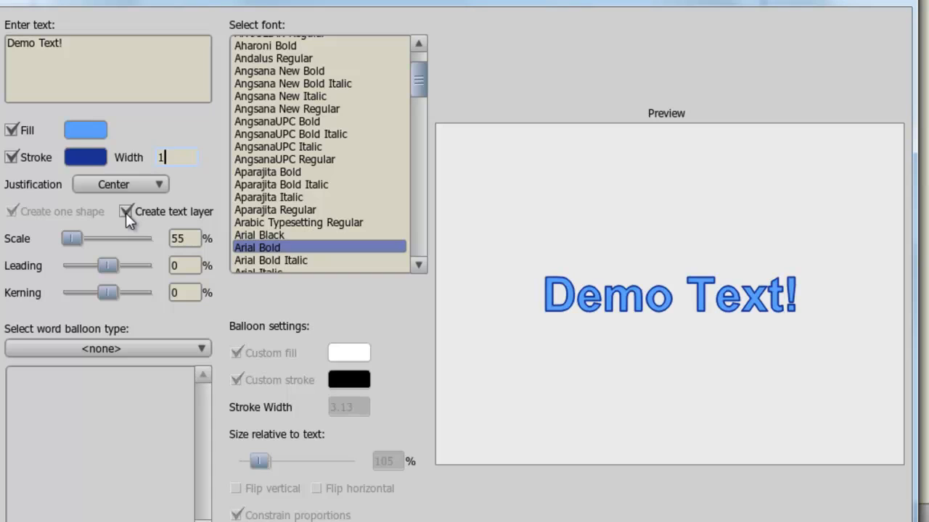
{"action": "left_click", "coordinate": [125, 212]}
{"action": "left_click", "coordinate": [124, 210]}
Add a Standard_01_Top_Bottom word balloon around the text and set the text scale to 55%
{"action": "left_click_drag", "start_coordinate": [75, 238], "coordinate": [78, 236]}
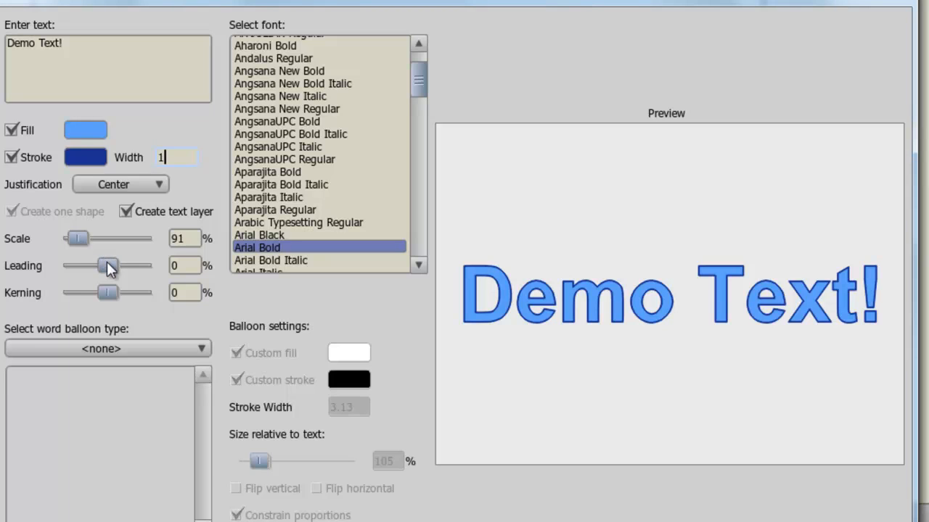
{"action": "left_click", "coordinate": [190, 349]}
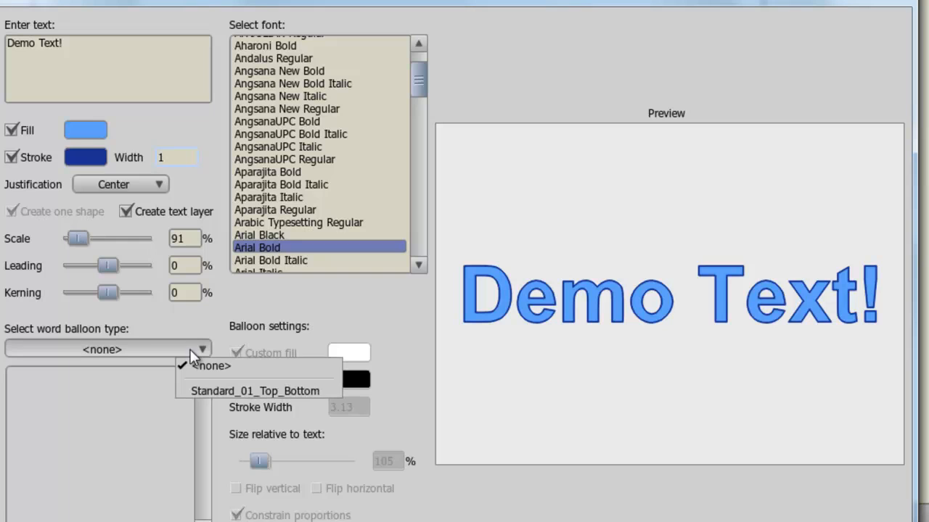
{"action": "left_click", "coordinate": [206, 385]}
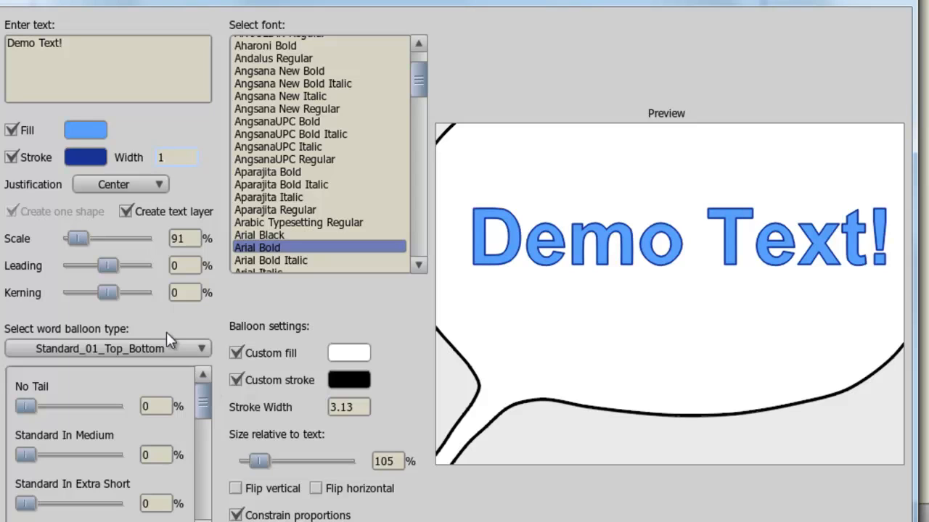
{"action": "left_click_drag", "start_coordinate": [79, 237], "coordinate": [72, 236]}
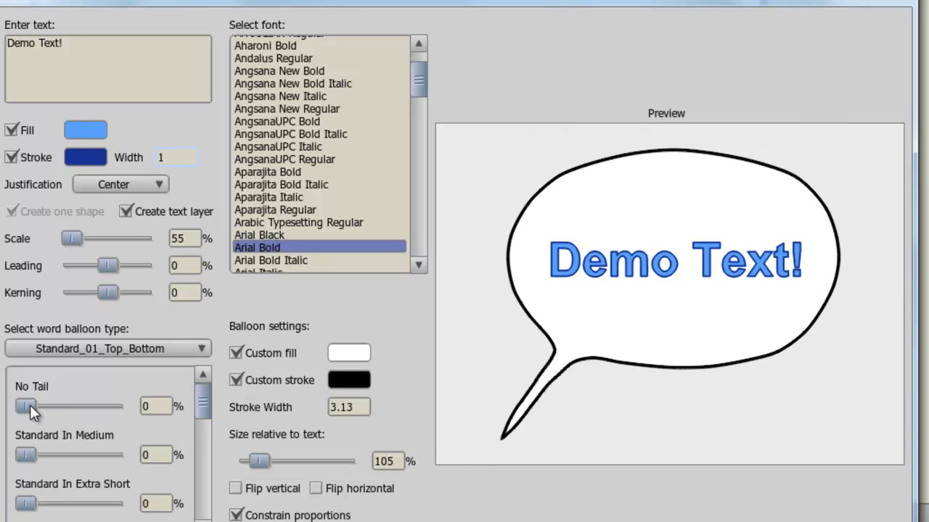
Set the balloon's No Tail to 22% and Standard In Medium to 100%, with its size relative to text at 114%
{"action": "left_click_drag", "start_coordinate": [28, 404], "coordinate": [47, 404]}
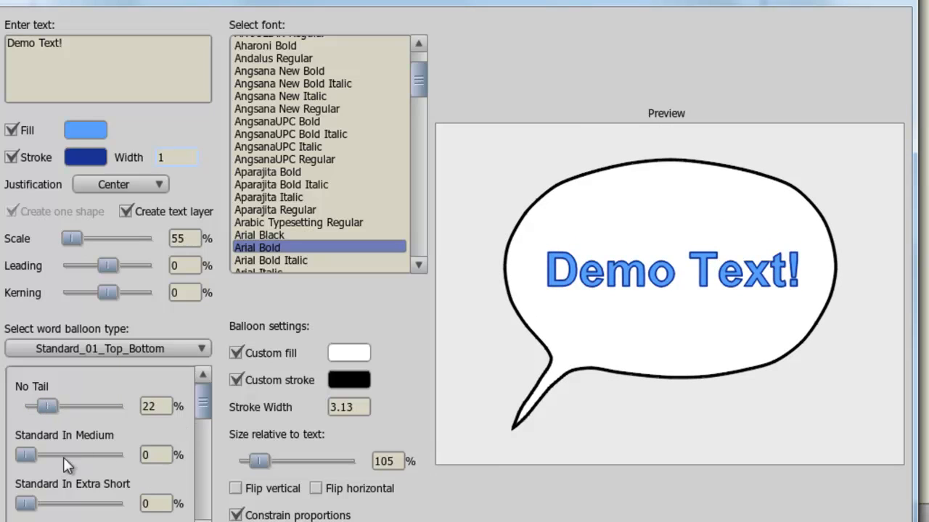
{"action": "left_click_drag", "start_coordinate": [26, 455], "coordinate": [136, 450]}
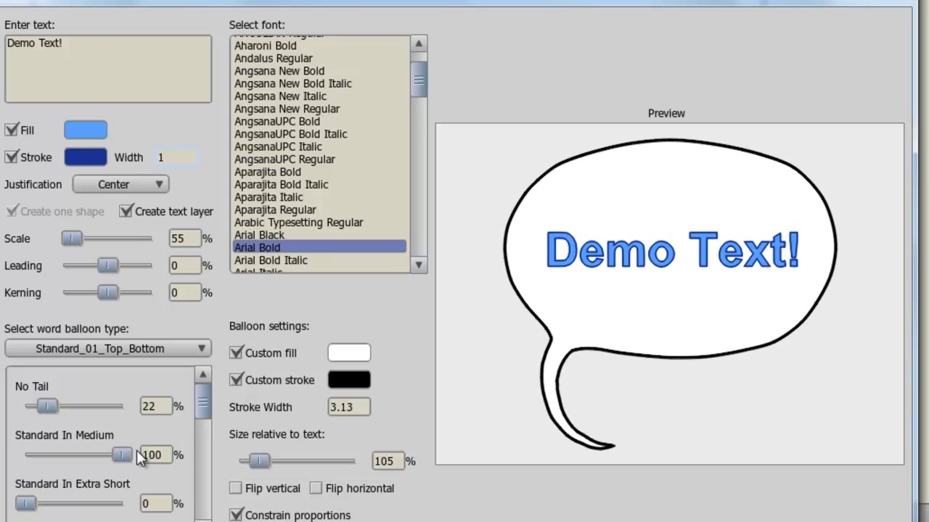
{"action": "left_click_drag", "start_coordinate": [209, 404], "coordinate": [219, 474]}
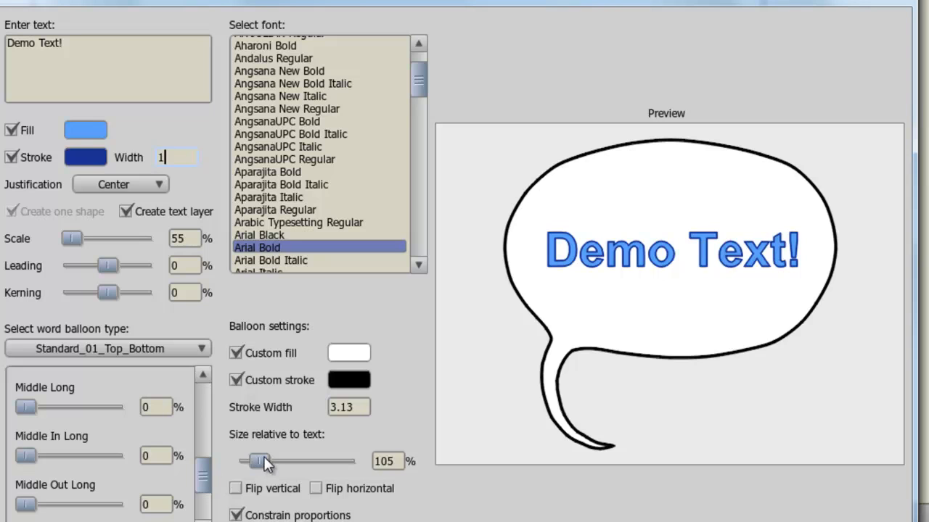
{"action": "mouse_move", "coordinate": [263, 457]}
{"action": "left_mouse_down"}
{"action": "mouse_move", "coordinate": [272, 458]}
{"action": "mouse_move", "coordinate": [262, 457]}
{"action": "left_mouse_up"}
Try flipping the balloon vertically and horizontally and toggling its proportion constraint, restoring each option
{"action": "left_click", "coordinate": [237, 489]}
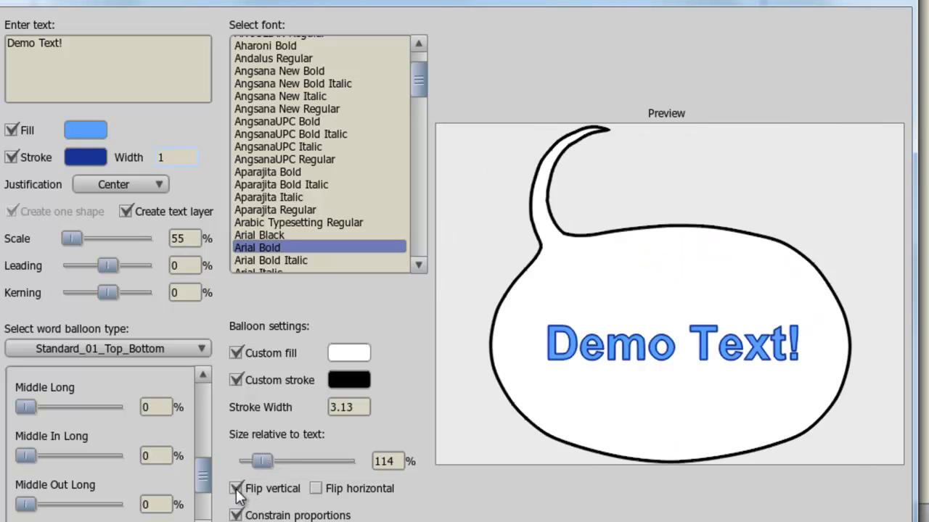
{"action": "left_click", "coordinate": [236, 489]}
{"action": "left_click", "coordinate": [316, 489]}
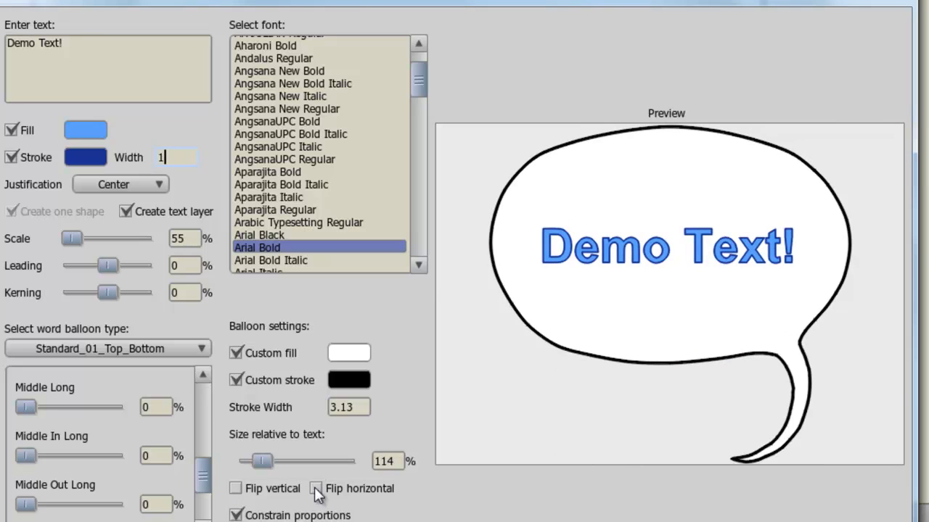
{"action": "left_click", "coordinate": [317, 489]}
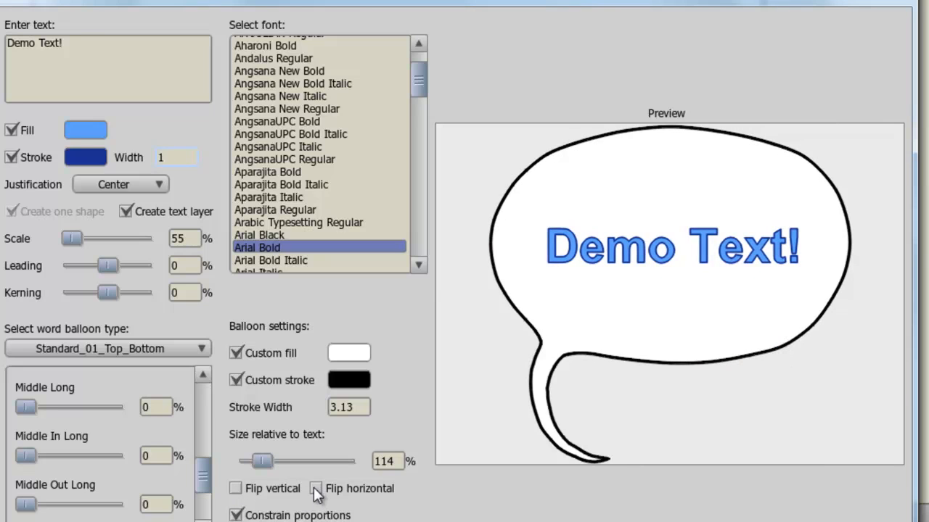
{"action": "left_click", "coordinate": [236, 515]}
{"action": "left_click", "coordinate": [237, 515]}
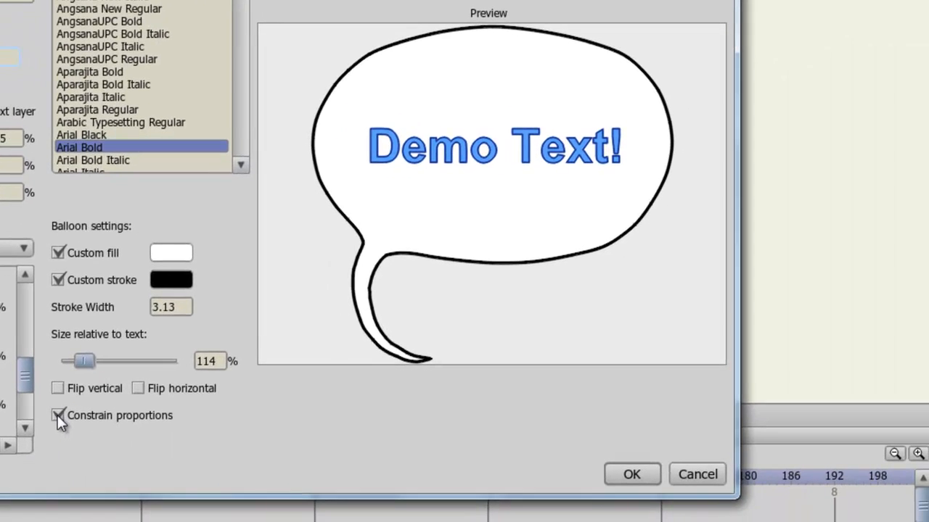
Insert the text with its balloon as a text layer and narrow the layer horizontally
{"action": "left_click", "coordinate": [616, 472]}
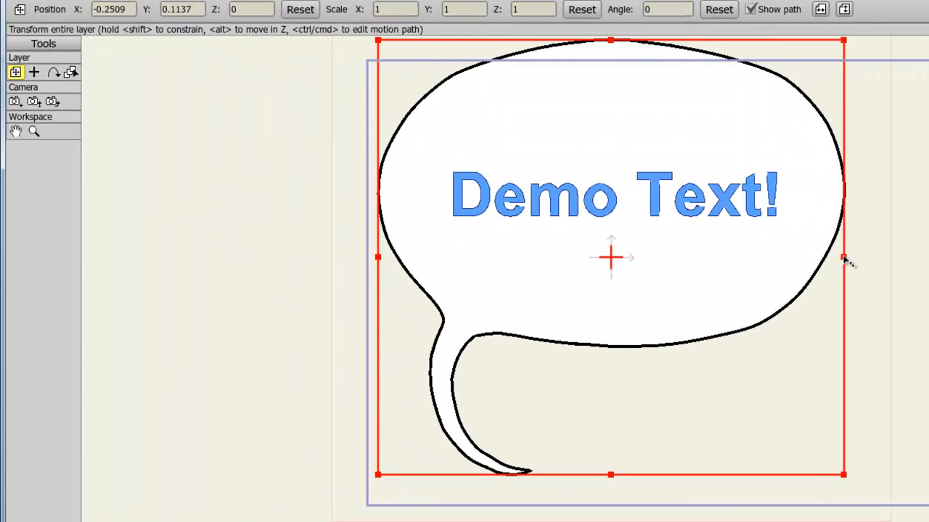
{"action": "left_click_drag", "start_coordinate": [843, 259], "coordinate": [798, 259]}
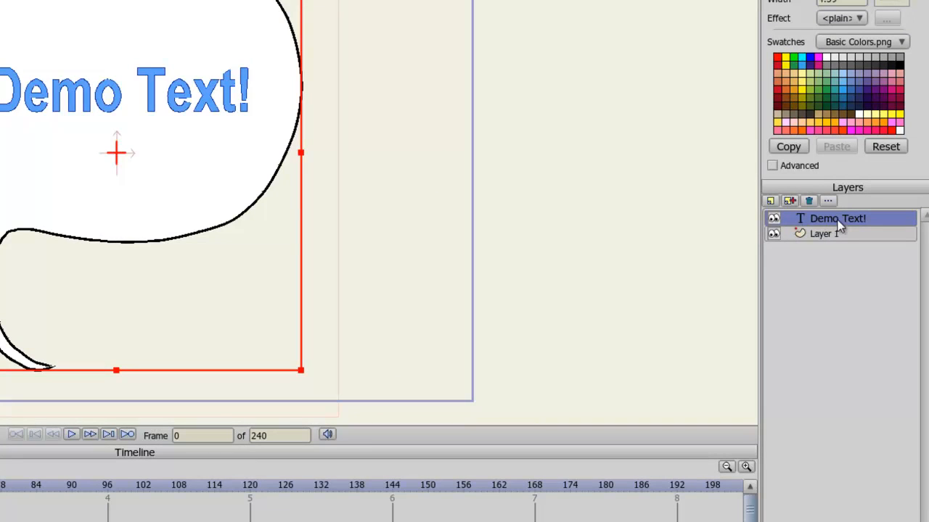
Examine the text options in the Demo Text! layer's settings and leave without applying changes
{"action": "double_click", "coordinate": [838, 220]}
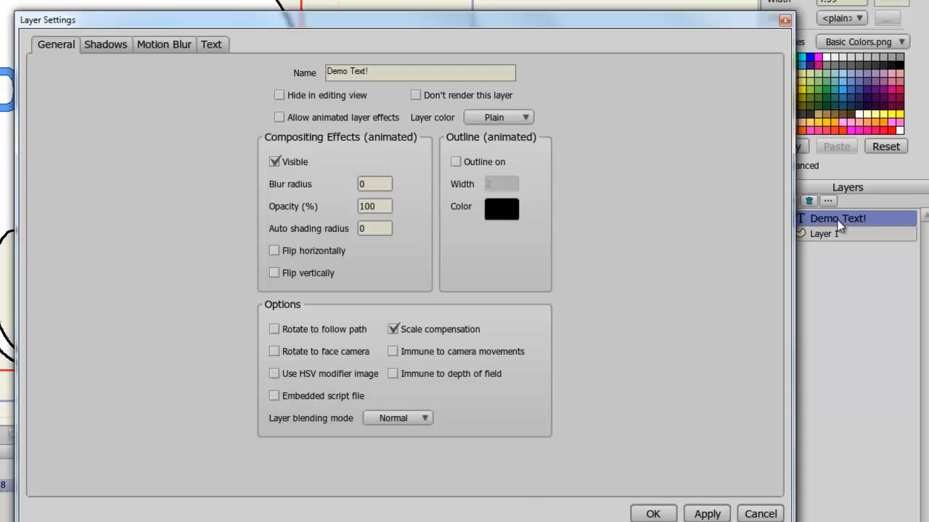
{"action": "left_click", "coordinate": [210, 45]}
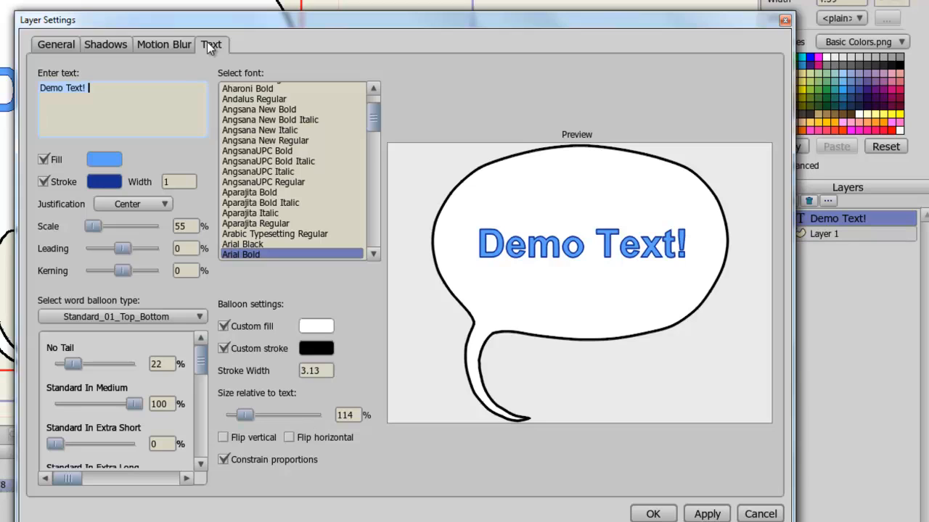
{"action": "left_click", "coordinate": [751, 514]}
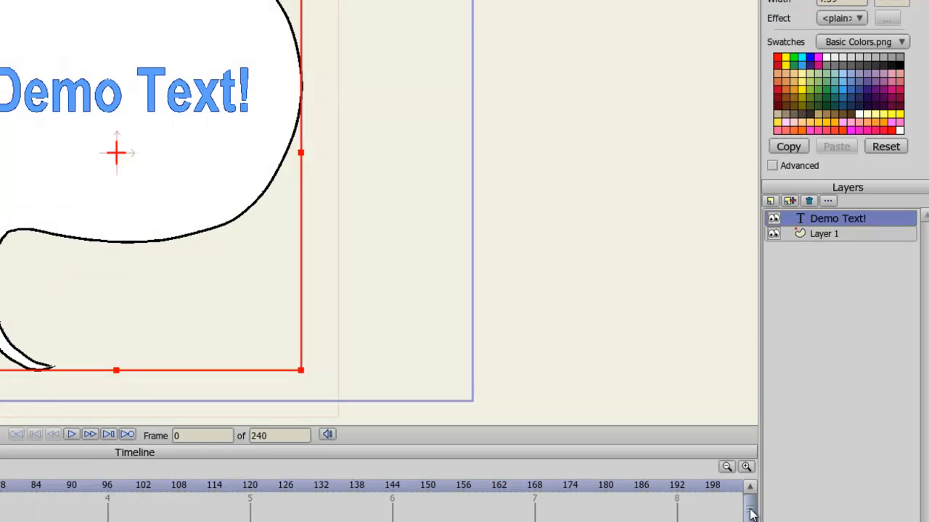
Insert the same text and balloon directly into Layer 1 without a text layer, and move it beside the first balloon
{"action": "left_click", "coordinate": [827, 235]}
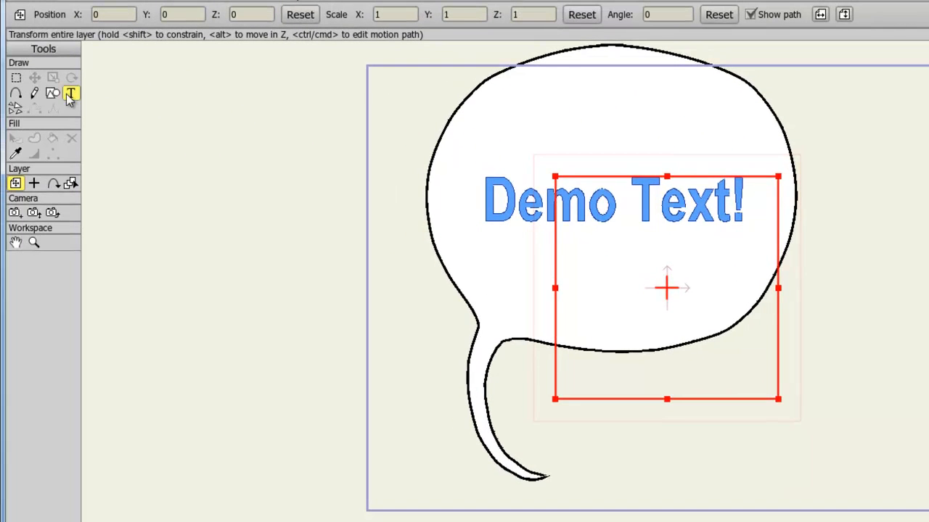
{"action": "left_click", "coordinate": [70, 93]}
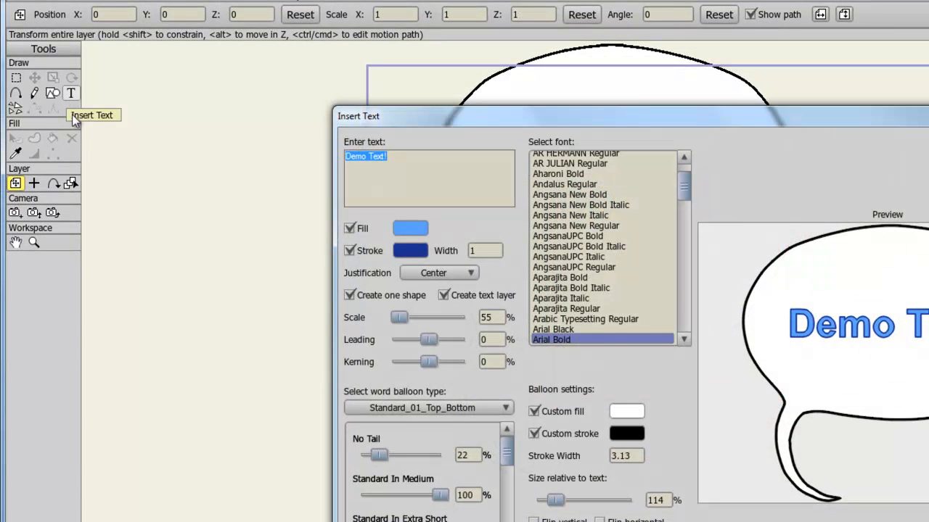
{"action": "left_click", "coordinate": [442, 295]}
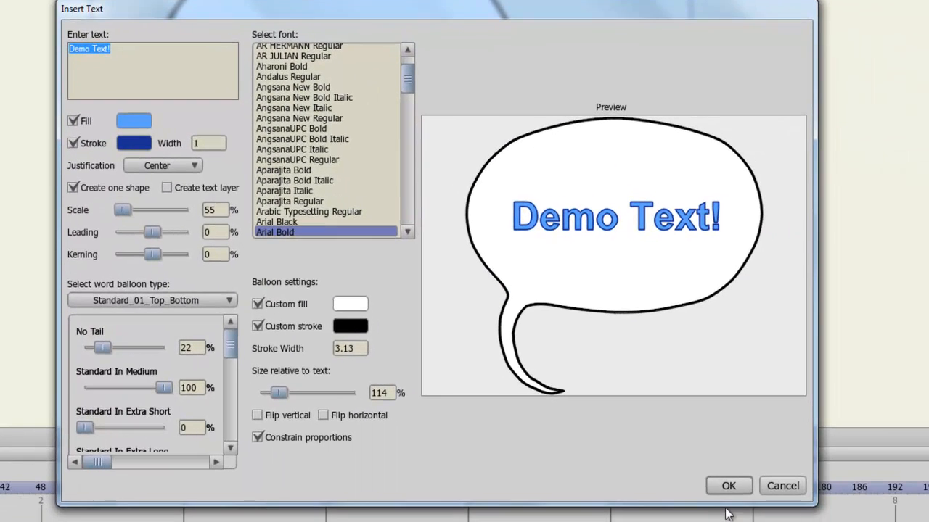
{"action": "left_click", "coordinate": [722, 485]}
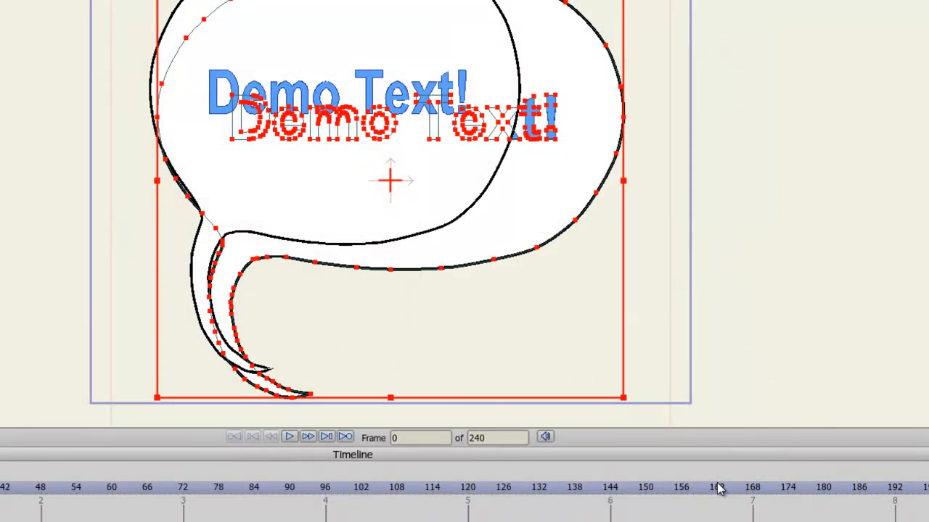
{"action": "left_click_drag", "start_coordinate": [569, 229], "coordinate": [906, 234]}
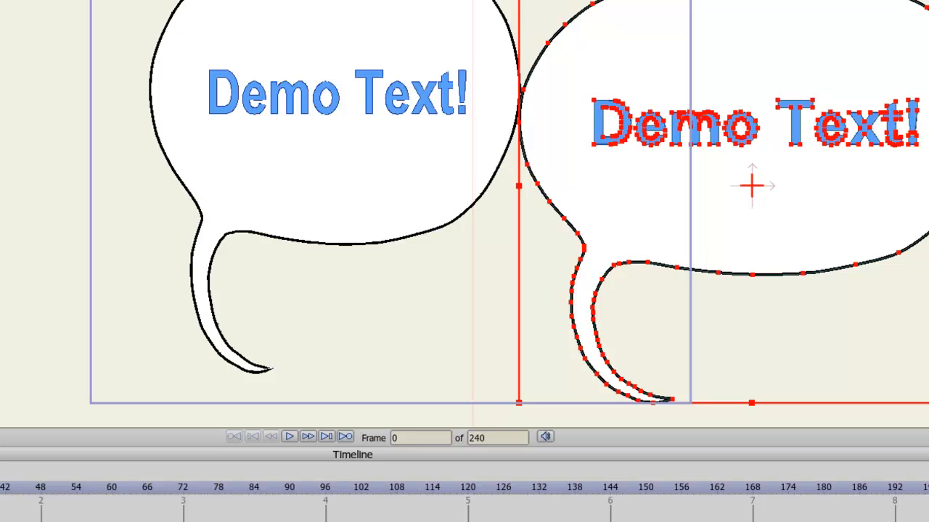
Reshape the second balloon's outline by moving a point just above its tail
{"action": "left_click", "coordinate": [564, 224]}
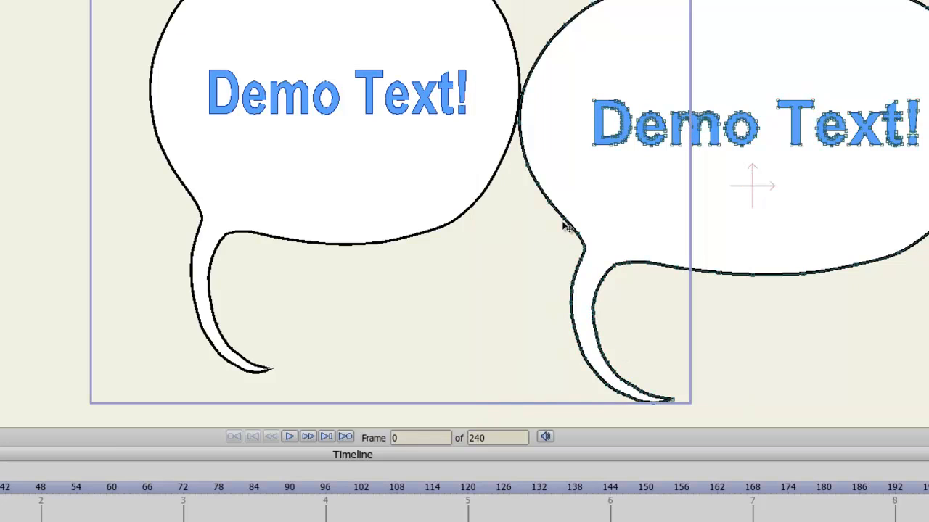
{"action": "left_click_drag", "start_coordinate": [564, 224], "coordinate": [549, 264]}
{"action": "key", "text": "ctrl+z"}
Select the outer outline of the letter D in the second balloon's text
{"action": "mouse_move", "coordinate": [614, 149]}
{"action": "left_mouse_down"}
{"action": "mouse_move", "coordinate": [617, 164]}
{"action": "mouse_move", "coordinate": [615, 150]}
{"action": "left_mouse_up"}
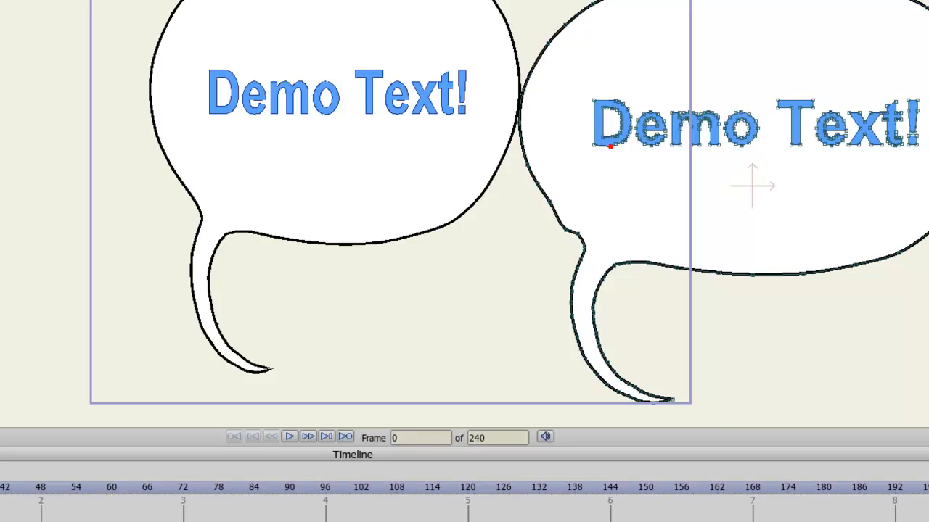
{"action": "left_click", "coordinate": [593, 125]}
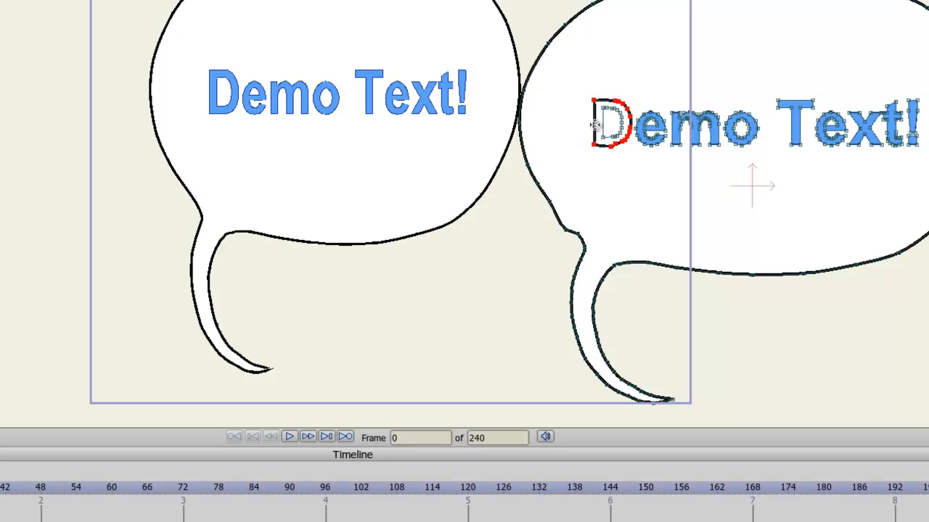